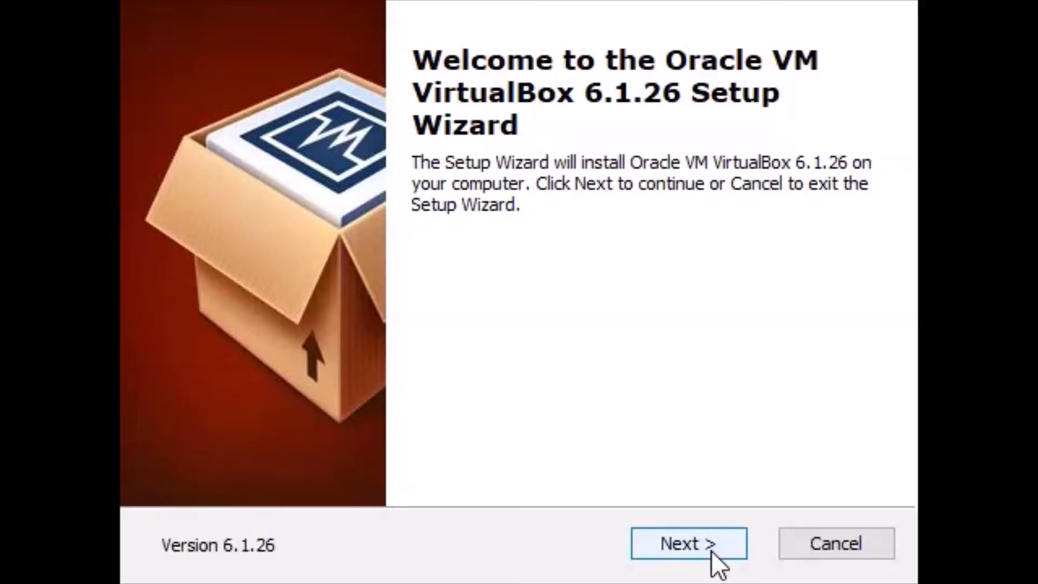
Step: Install Oracle VM VirtualBox 6.1.26 with the default setup options, accept the network interface reset, and launch it on finishing
left_click(711, 550)
left_click(694, 551)
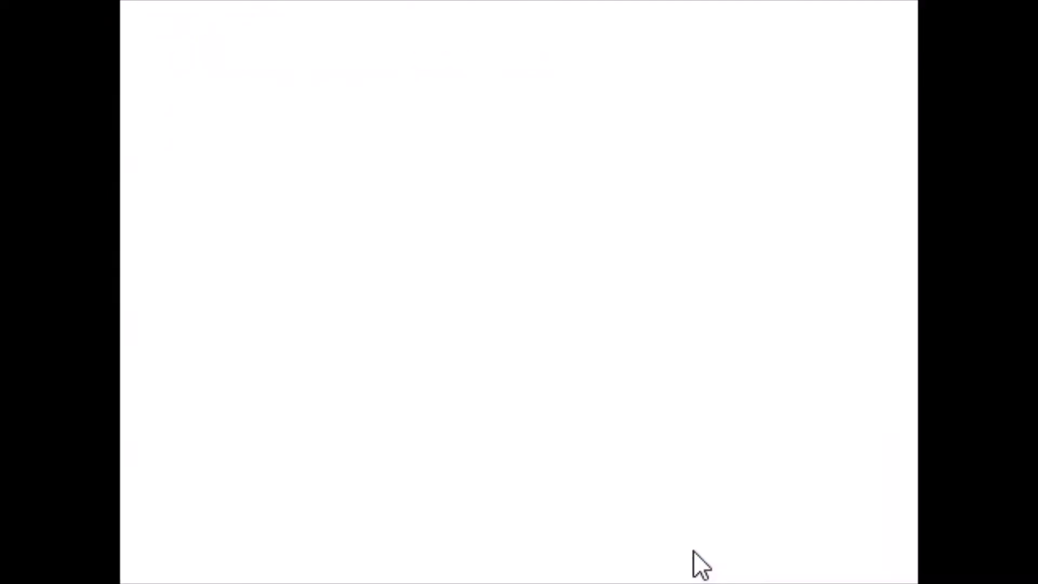
left_click(693, 550)
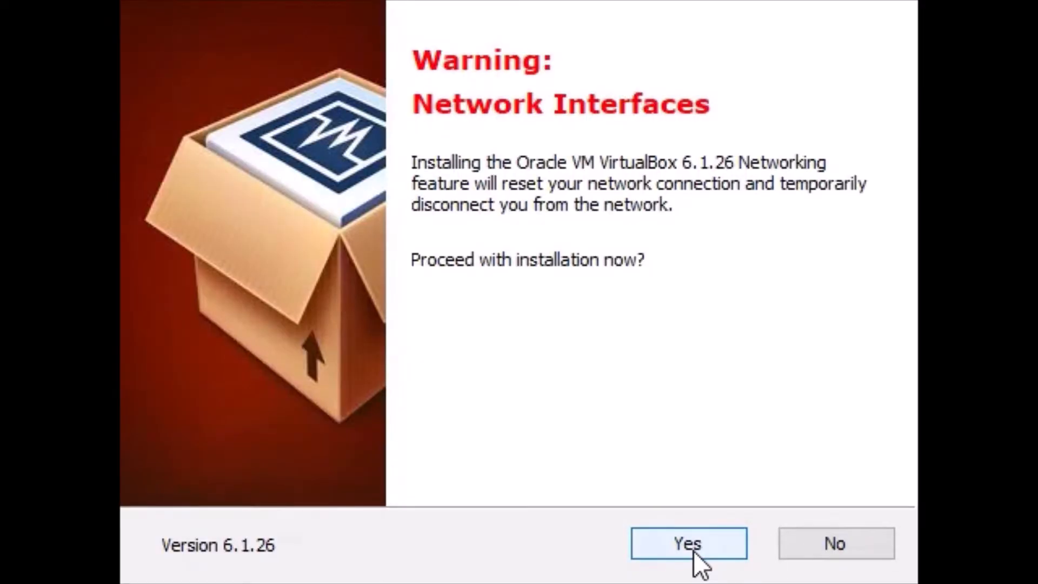
left_click(694, 551)
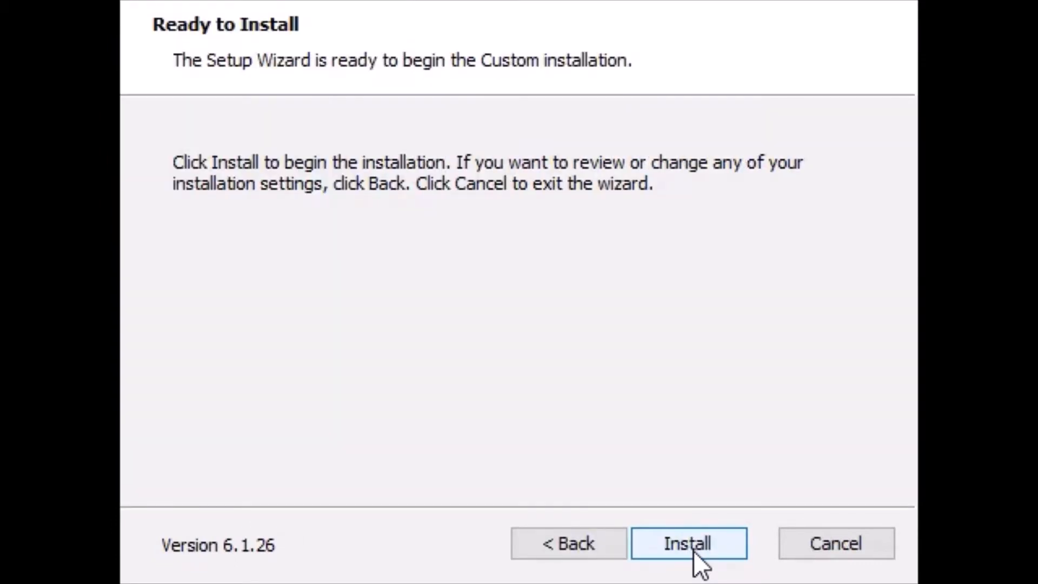
left_click(693, 551)
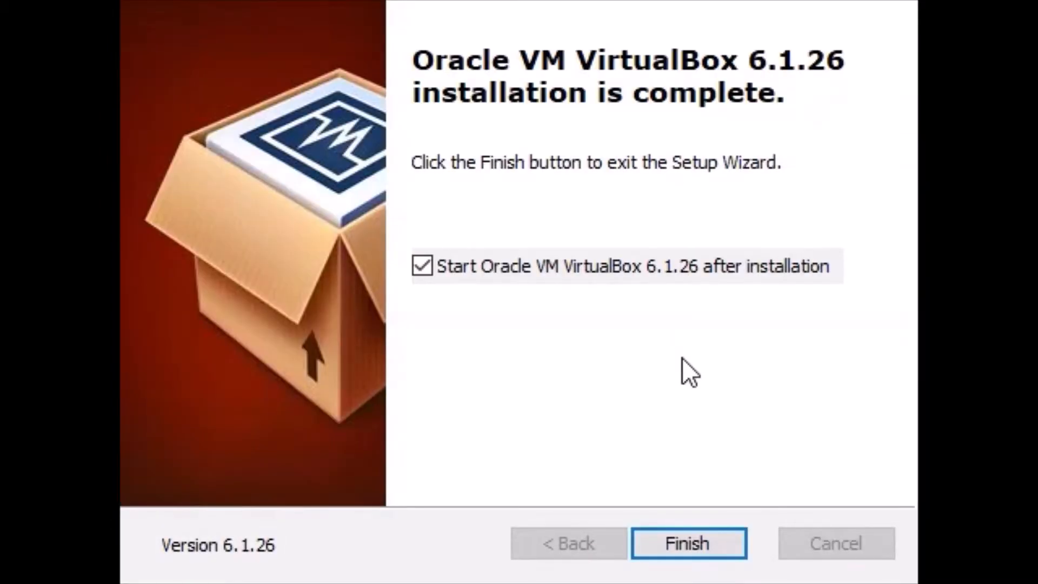
left_click(718, 538)
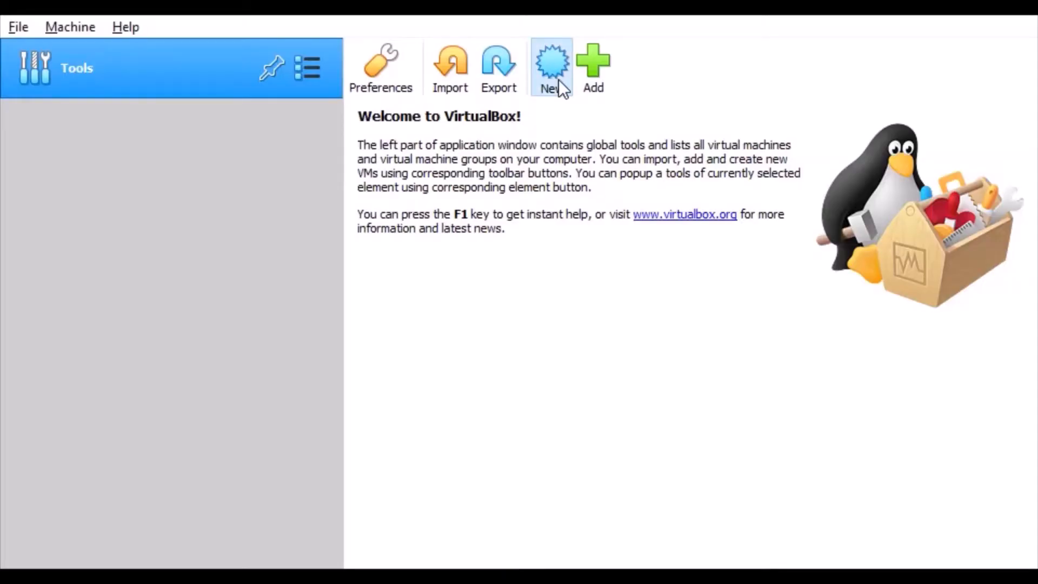
Step: Create a new virtual machine named ParrotSecurity with type Linux and version Debian (64-bit)
left_click(558, 79)
type("Parr")
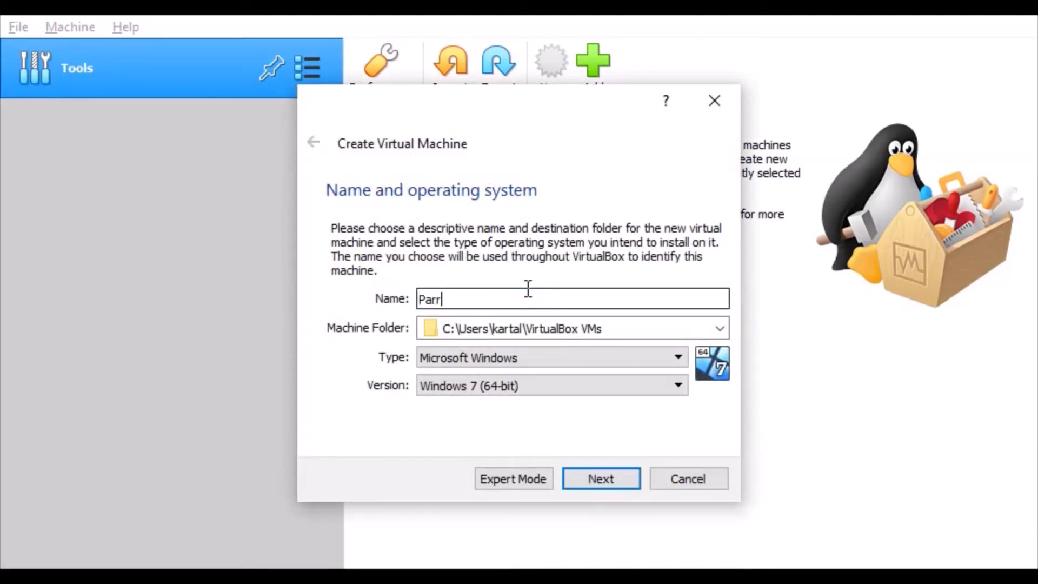
type("otSecurity")
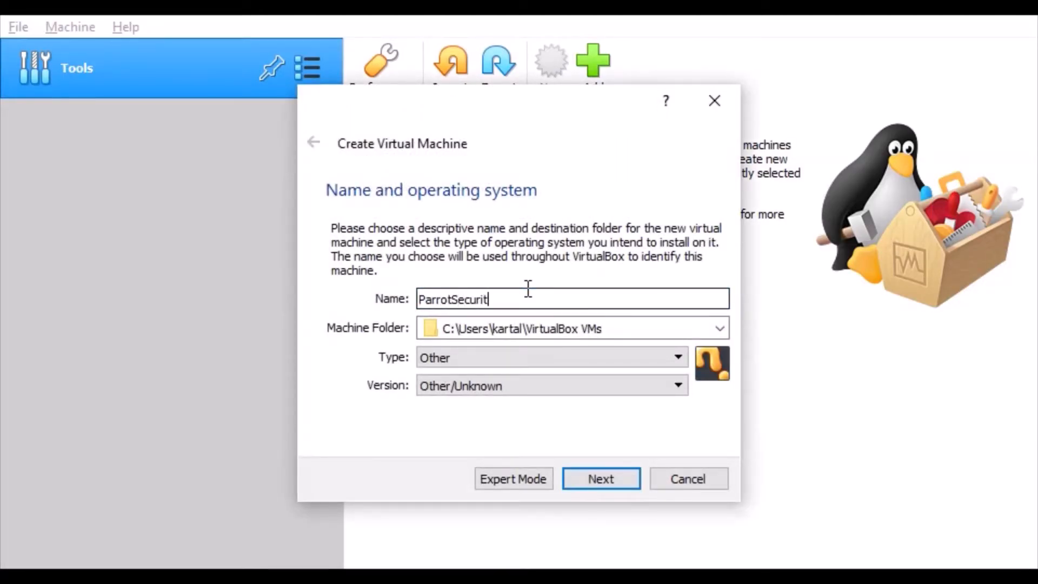
left_click(539, 361)
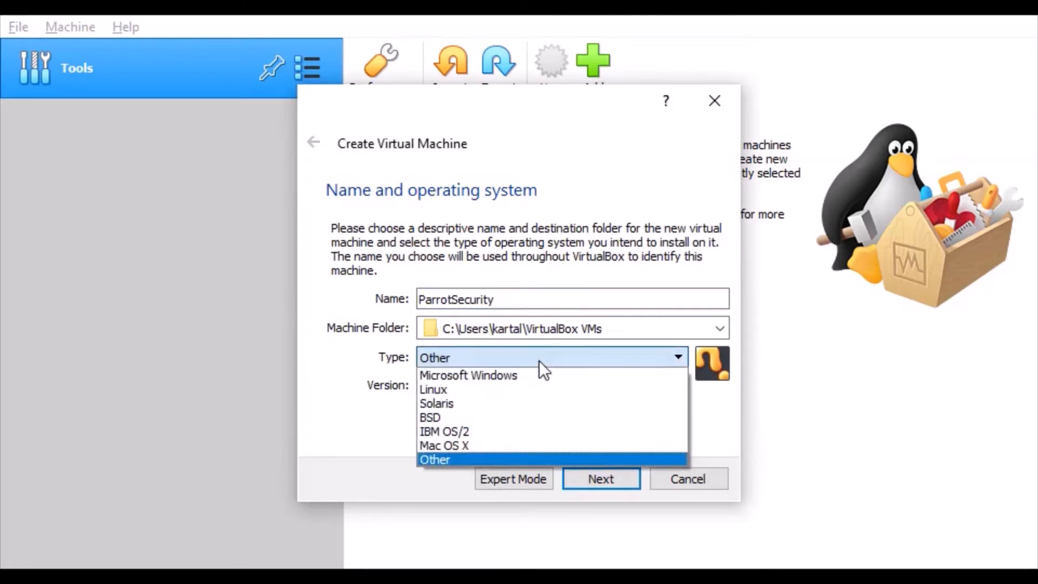
left_click(495, 387)
left_click(504, 385)
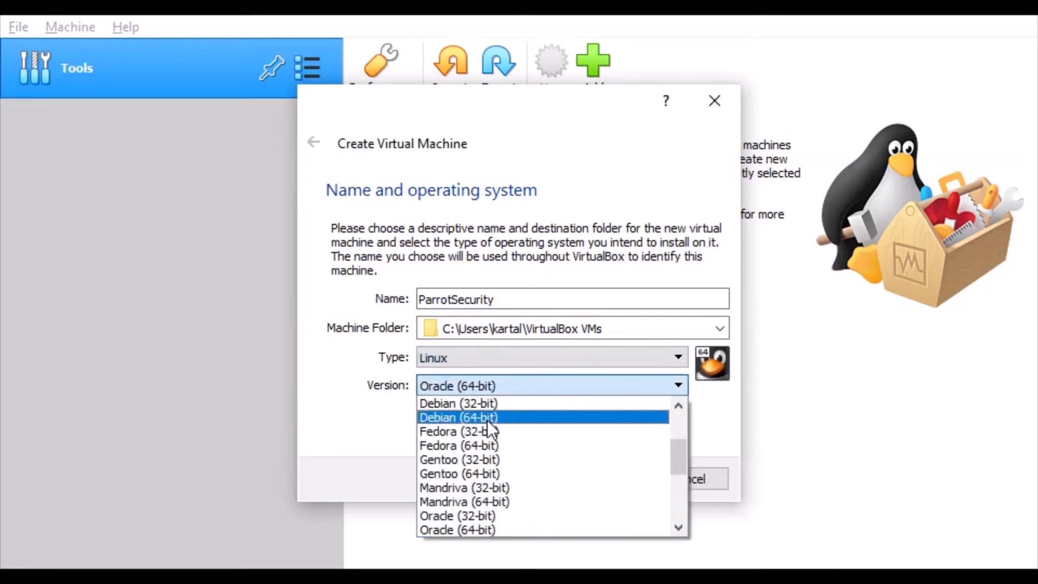
left_click(487, 420)
left_click(608, 475)
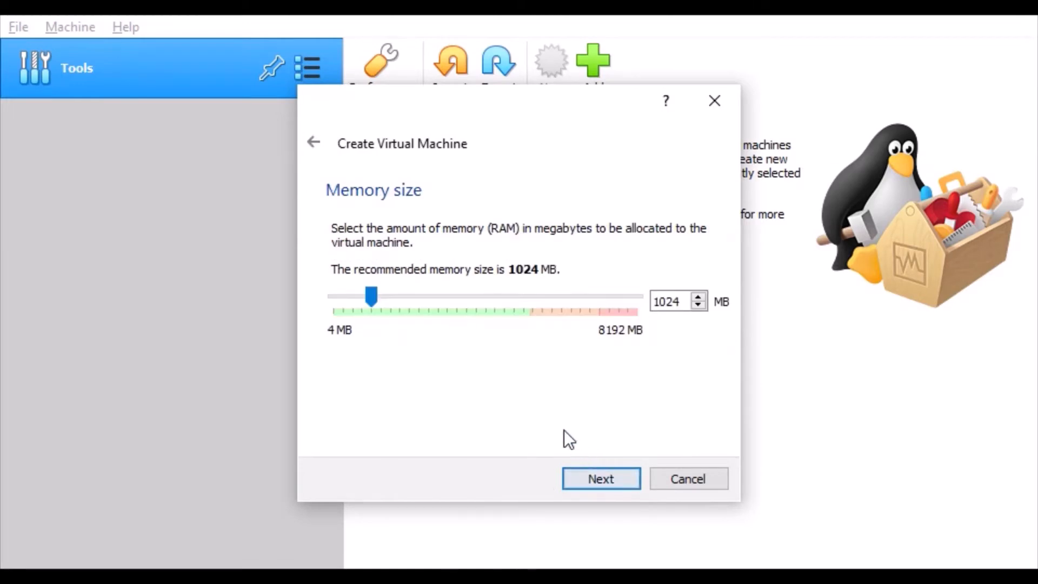
Step: Allocate 2048 MB of memory to the virtual machine and choose to create a virtual hard disk now
type("2048")
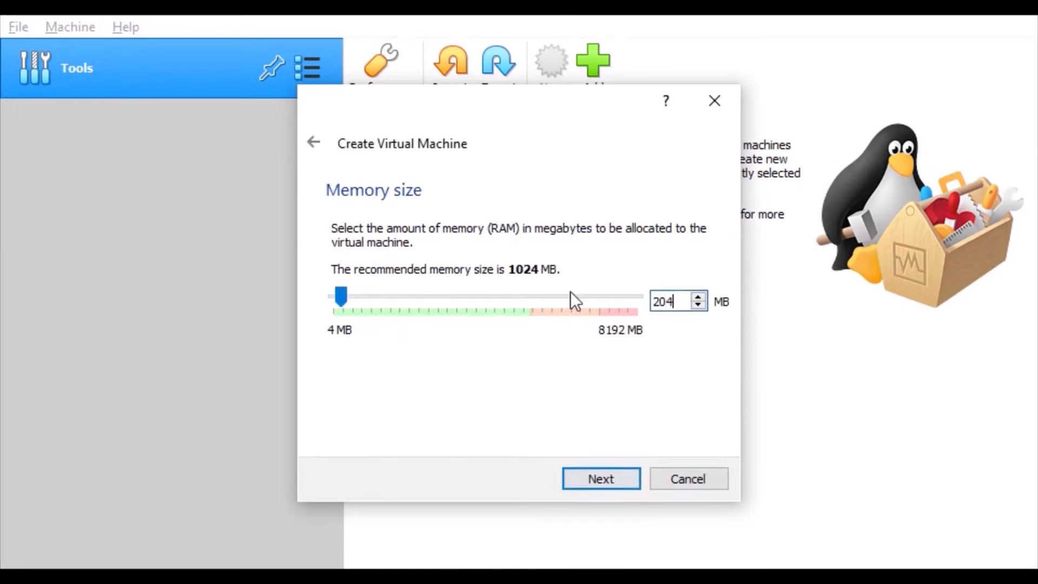
left_click(611, 485)
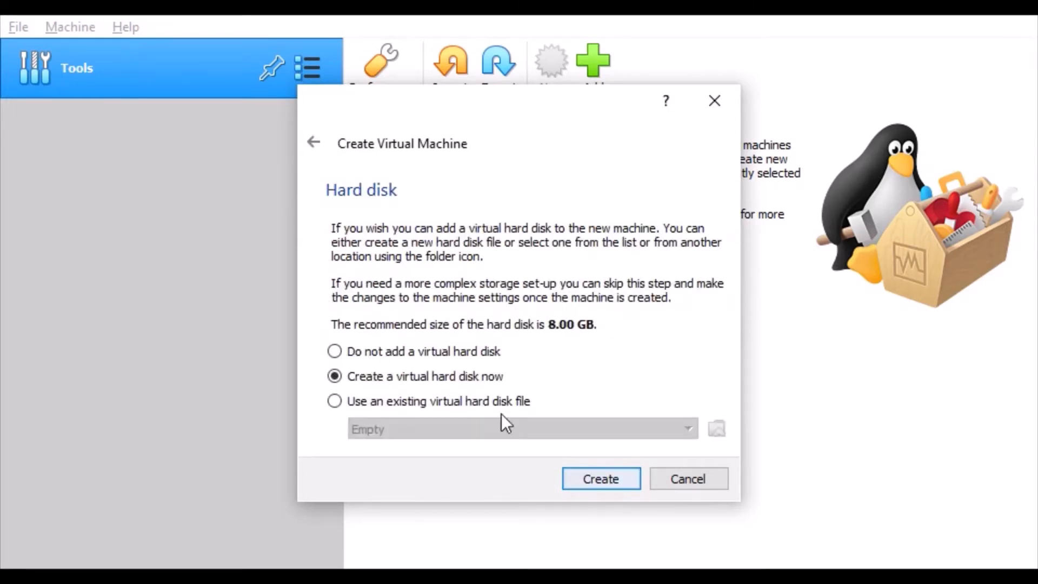
left_click(611, 482)
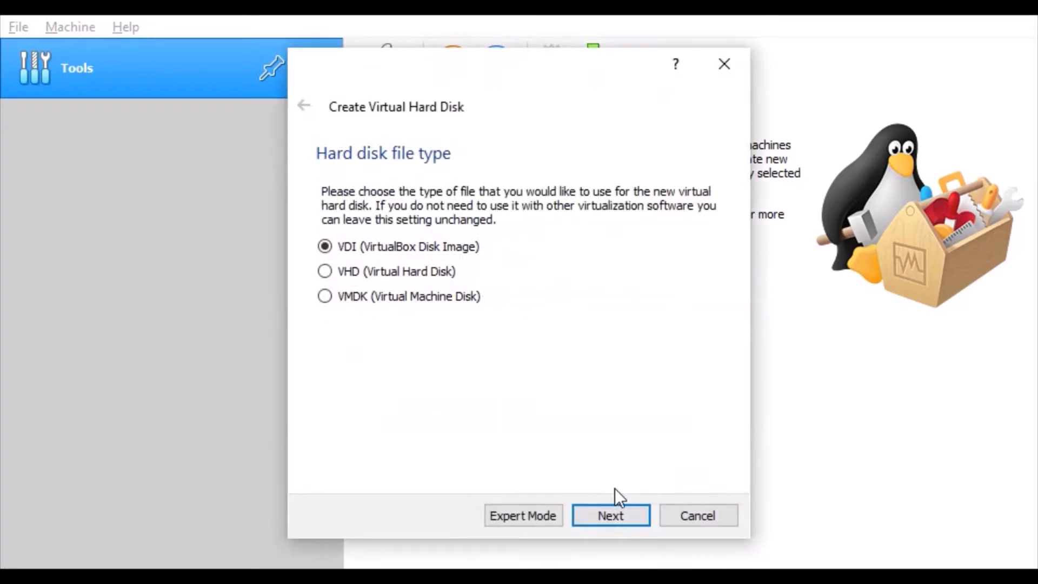
Step: Create a dynamically allocated VDI hard disk of 25 GB for the virtual machine
left_click(619, 515)
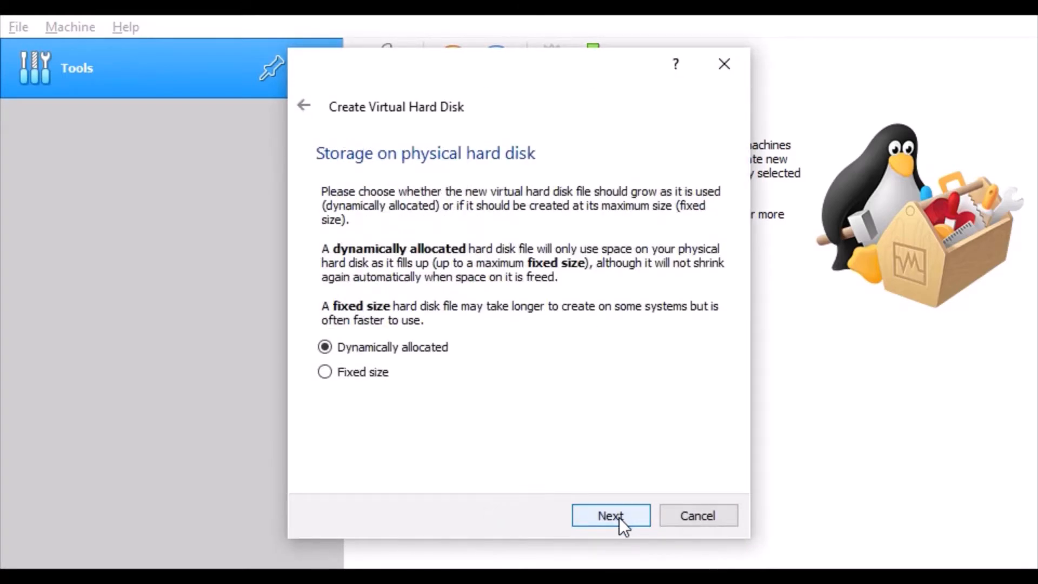
left_click(618, 517)
left_click(691, 310)
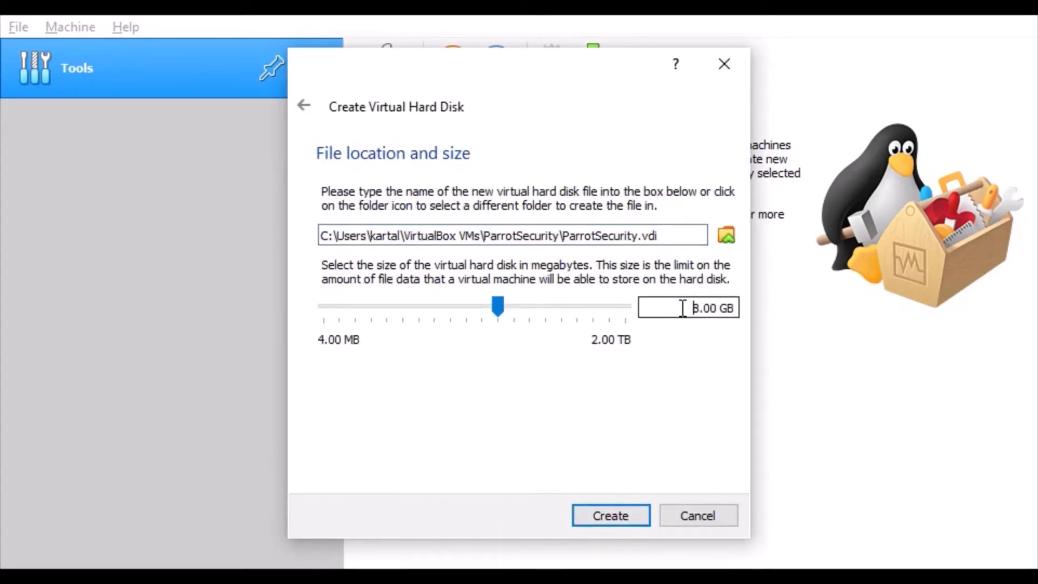
key("Delete")
key("Delete")
type("25")
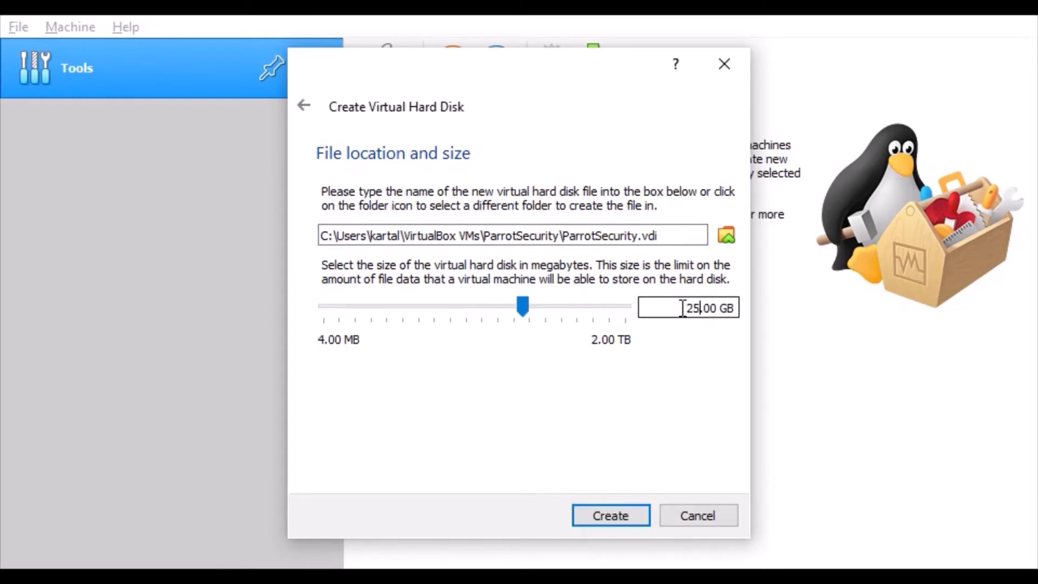
left_click(628, 511)
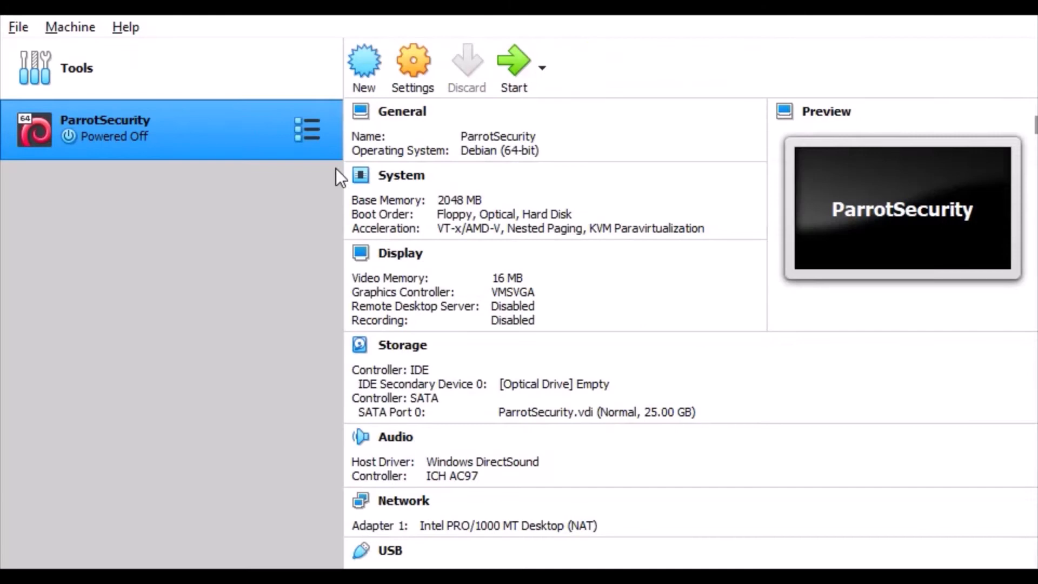
Step: Attach network Adapter 1 of the ParrotSecurity machine to Bridged Adapter and save the settings
left_click(414, 74)
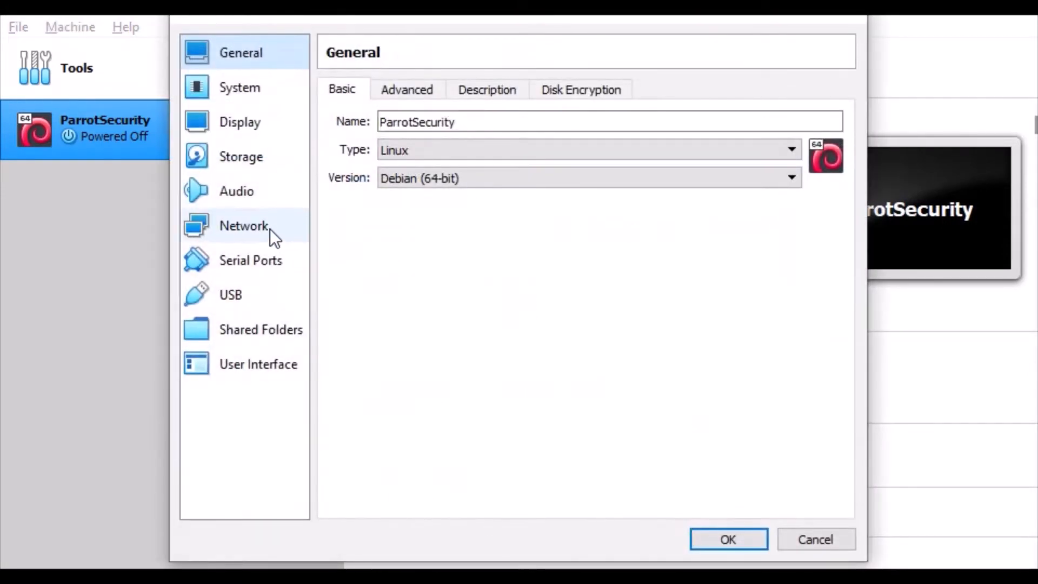
left_click(270, 229)
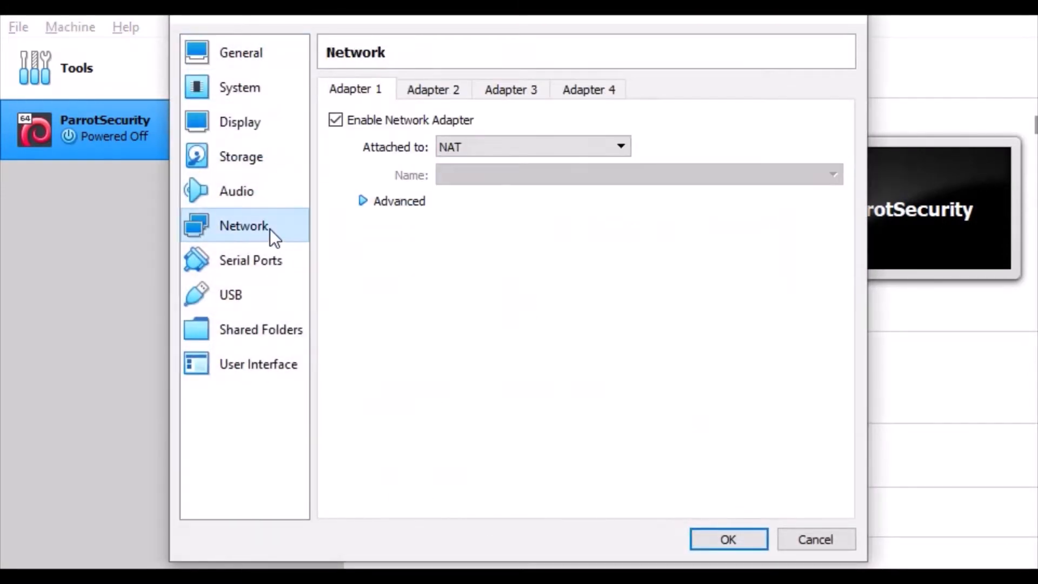
left_click(575, 148)
left_click(544, 178)
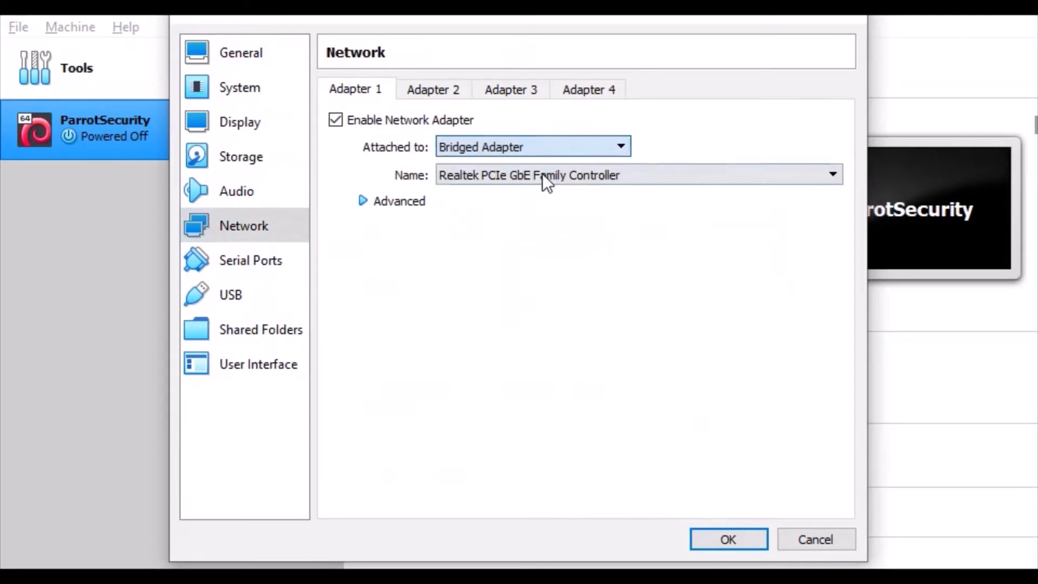
left_click(751, 540)
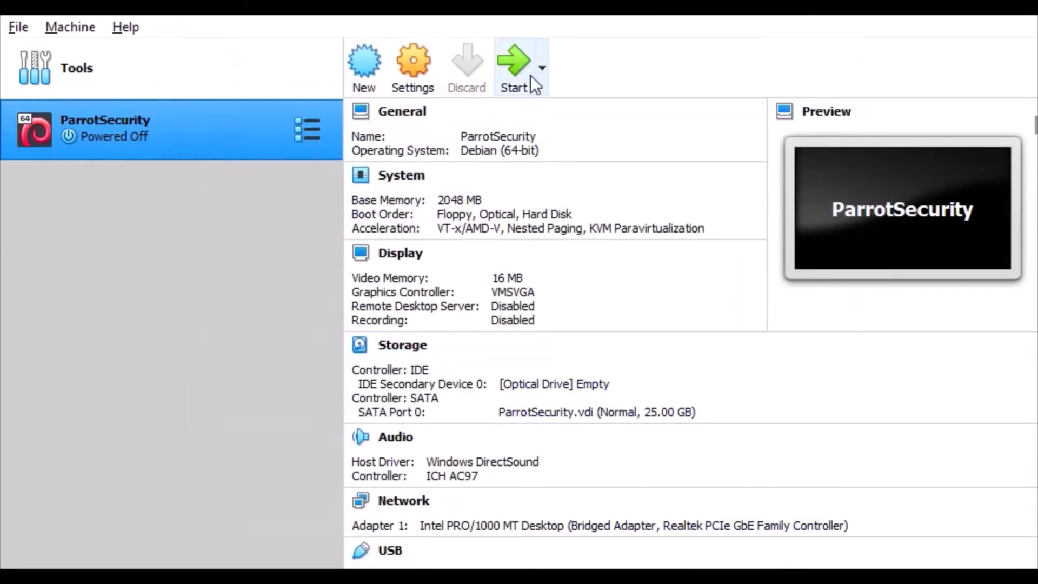
Step: Start the ParrotSecurity machine with Parrot-security-4.11.2_amd64.iso from New Folder as its start-up disk
left_click(503, 67)
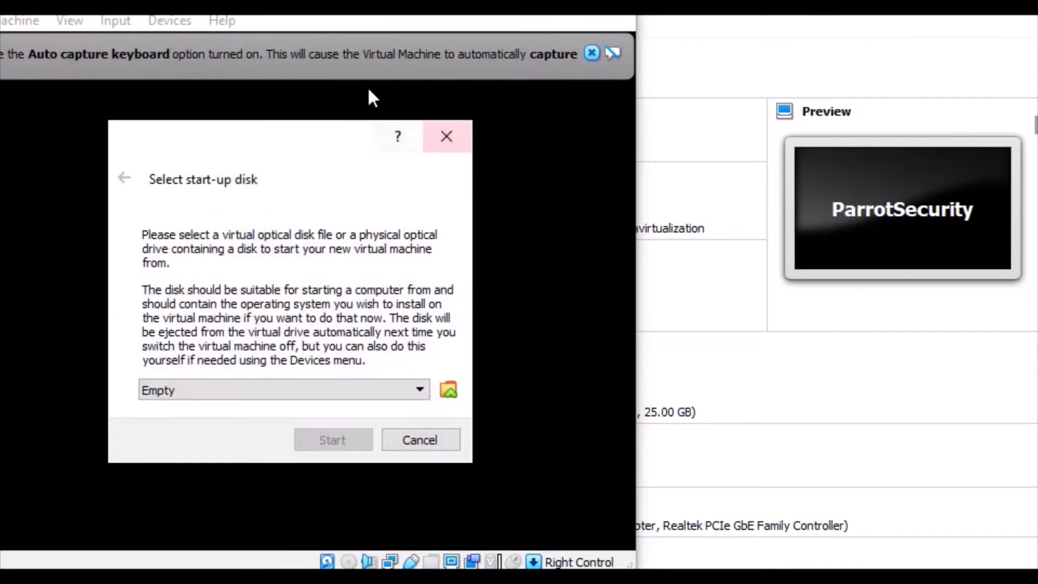
left_click_drag(313, 144, 429, 156)
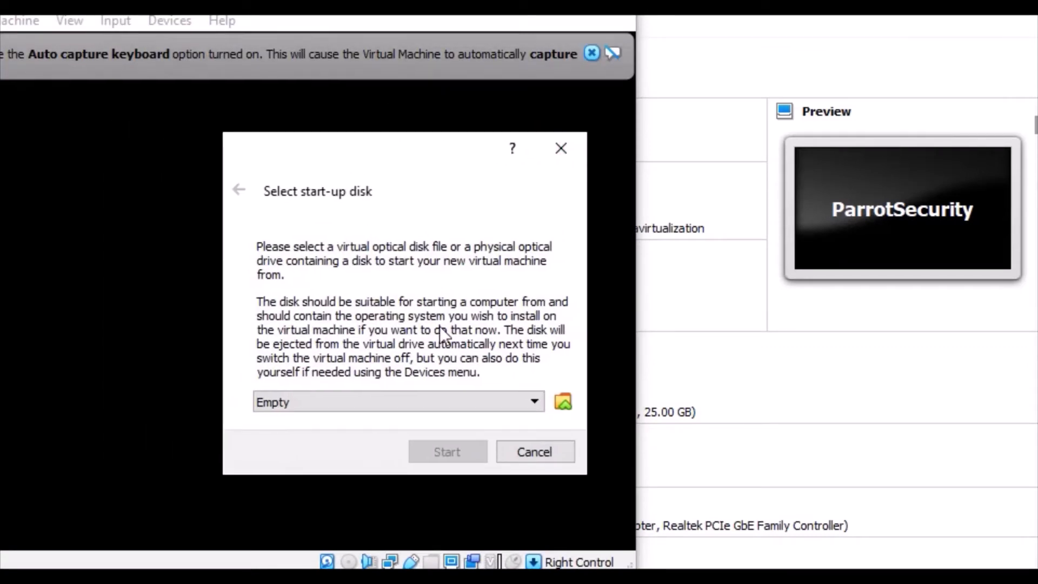
left_click(563, 401)
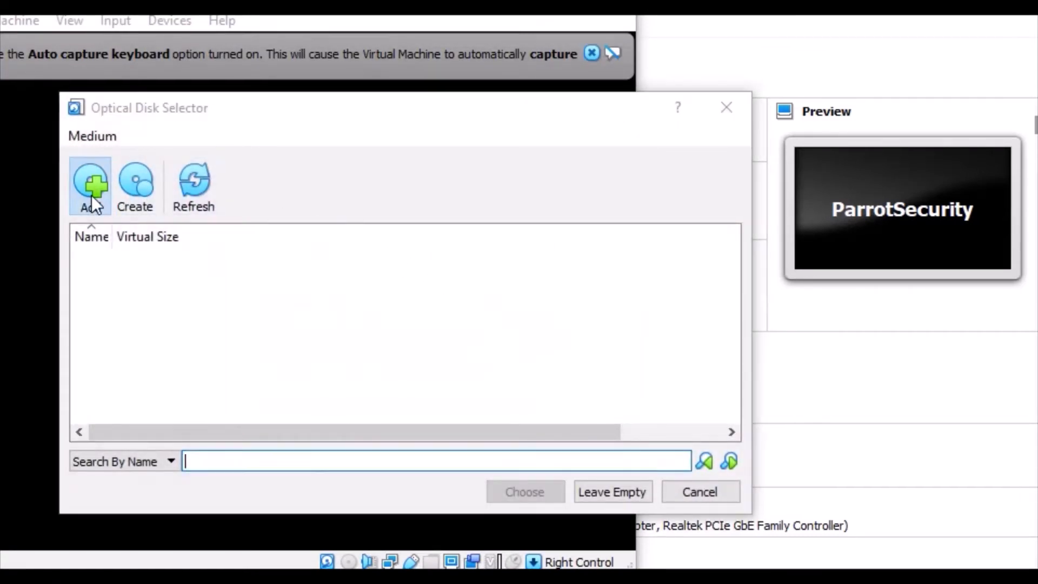
left_click(92, 196)
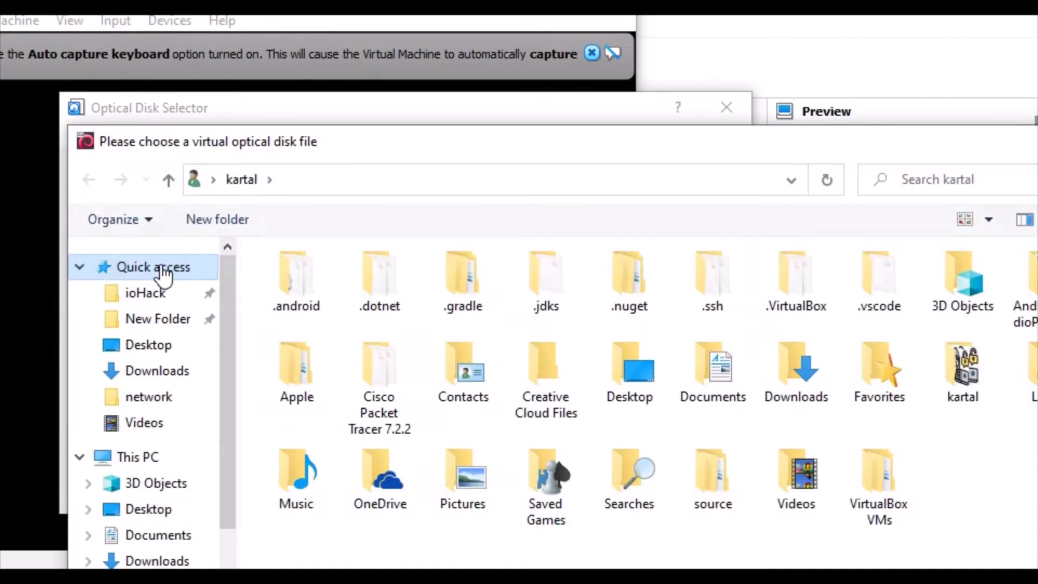
left_click(162, 274)
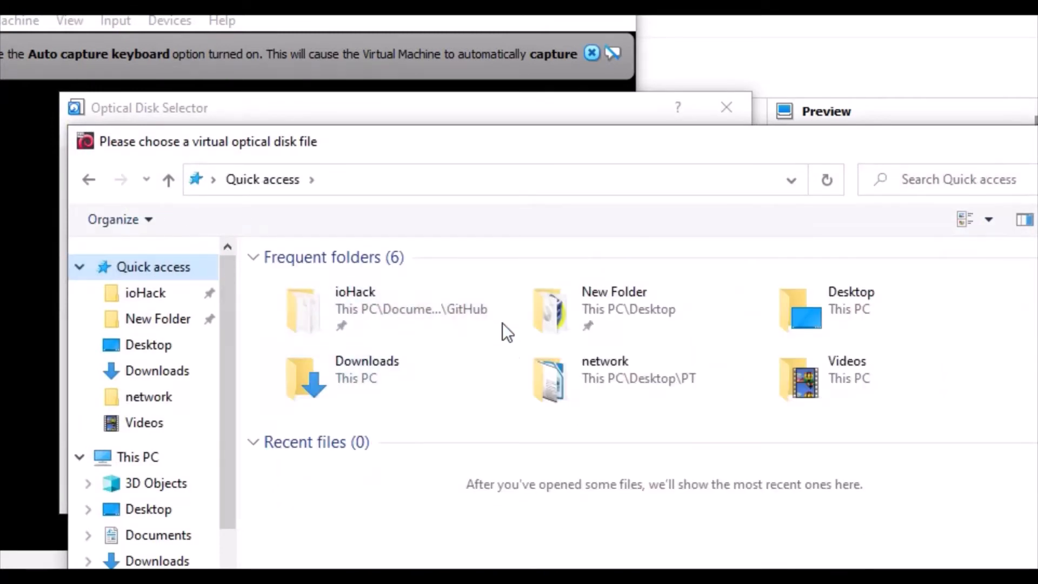
double_click(602, 314)
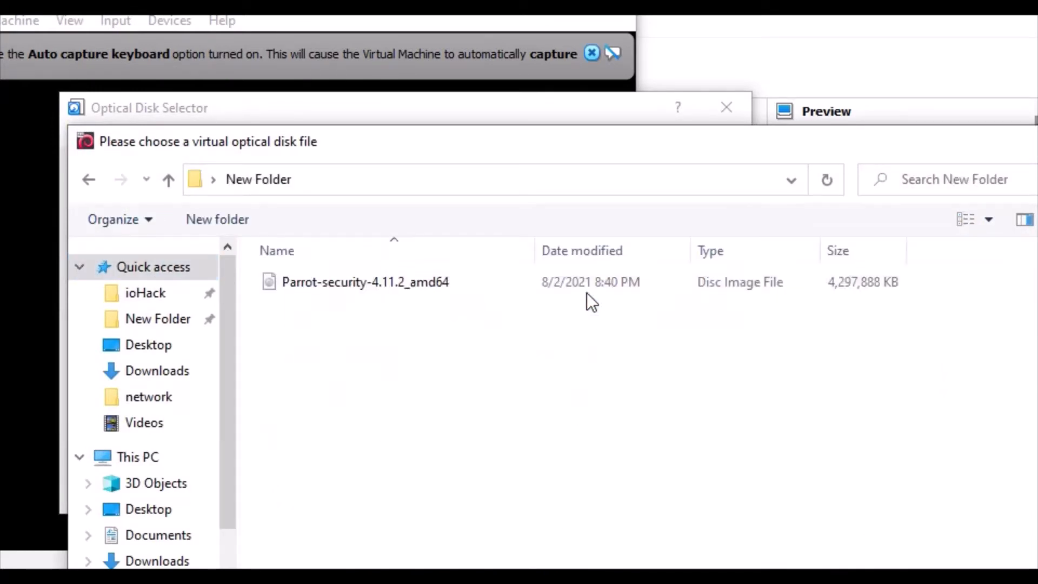
left_click(371, 281)
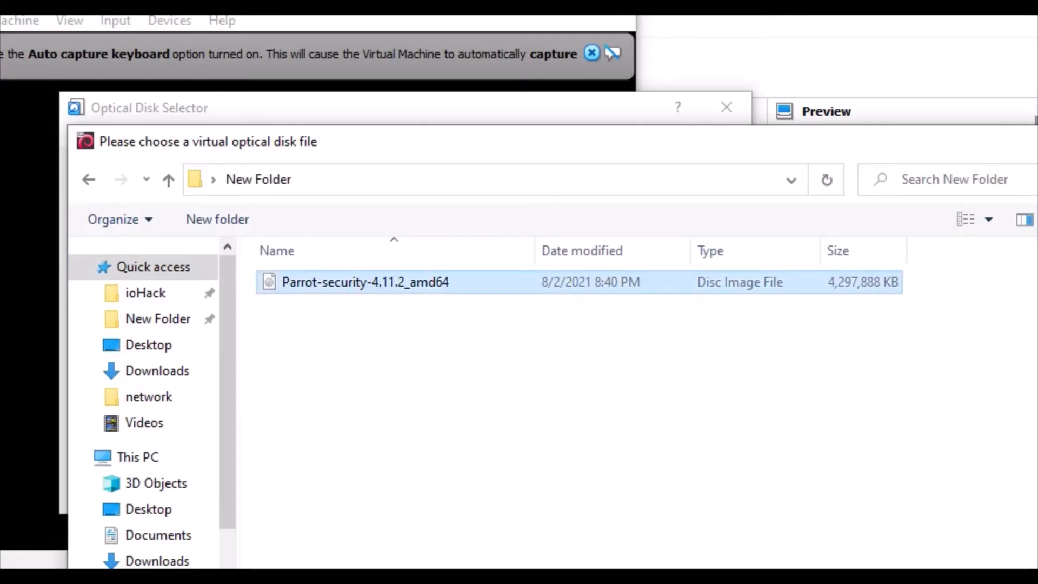
key("Return")
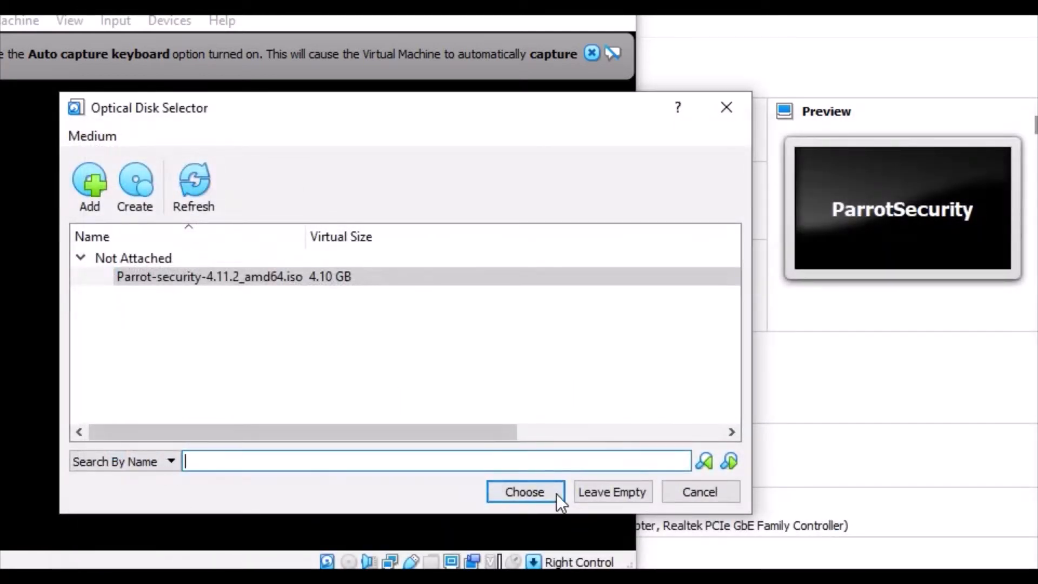
left_click(543, 491)
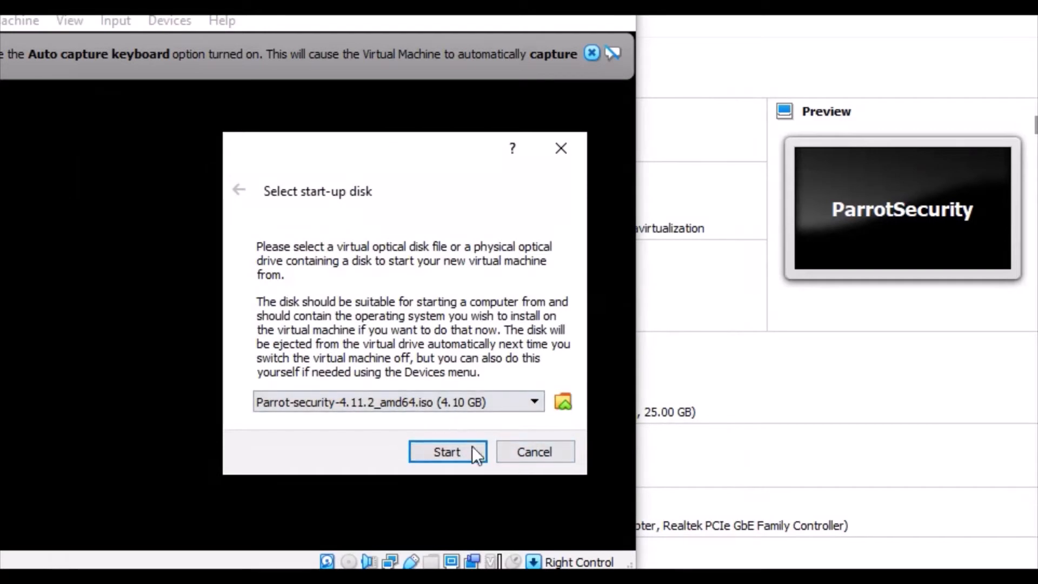
left_click(469, 455)
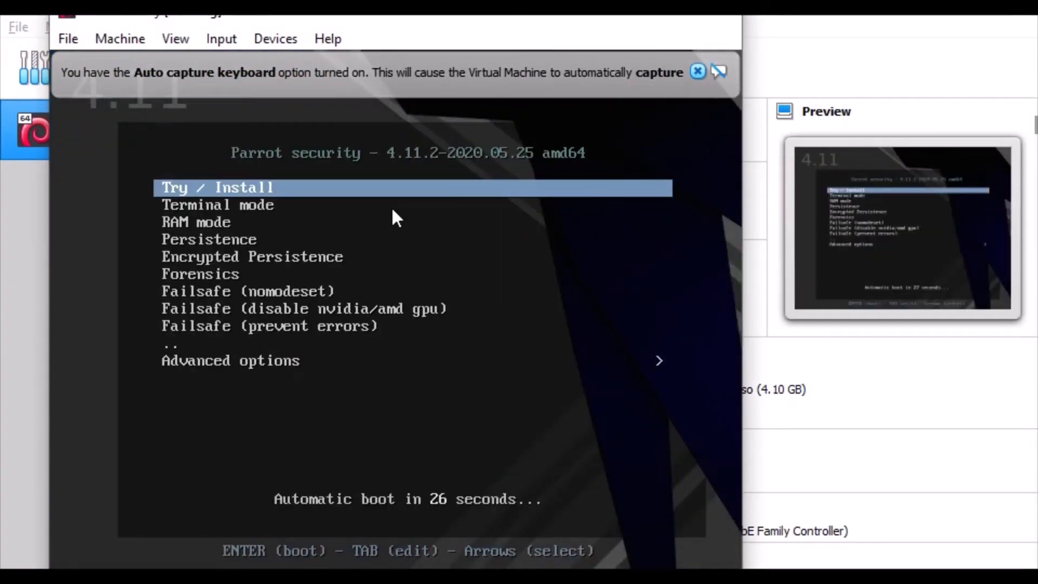
Step: Boot the Try / Install entry of the Parrot security menu, declining mouse capture and dismissing the keyboard and mouse notifications
left_click(292, 188)
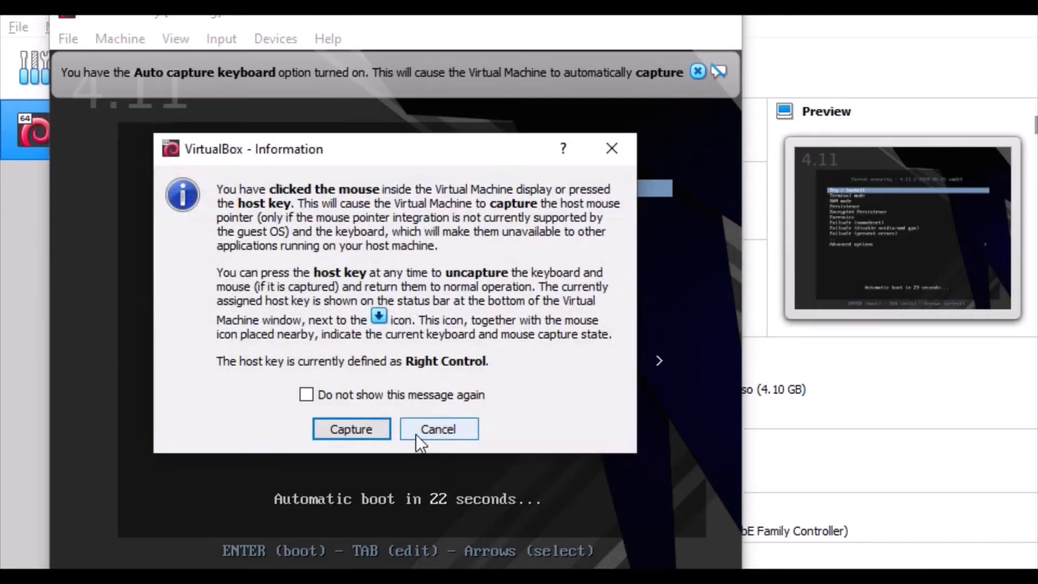
left_click(429, 433)
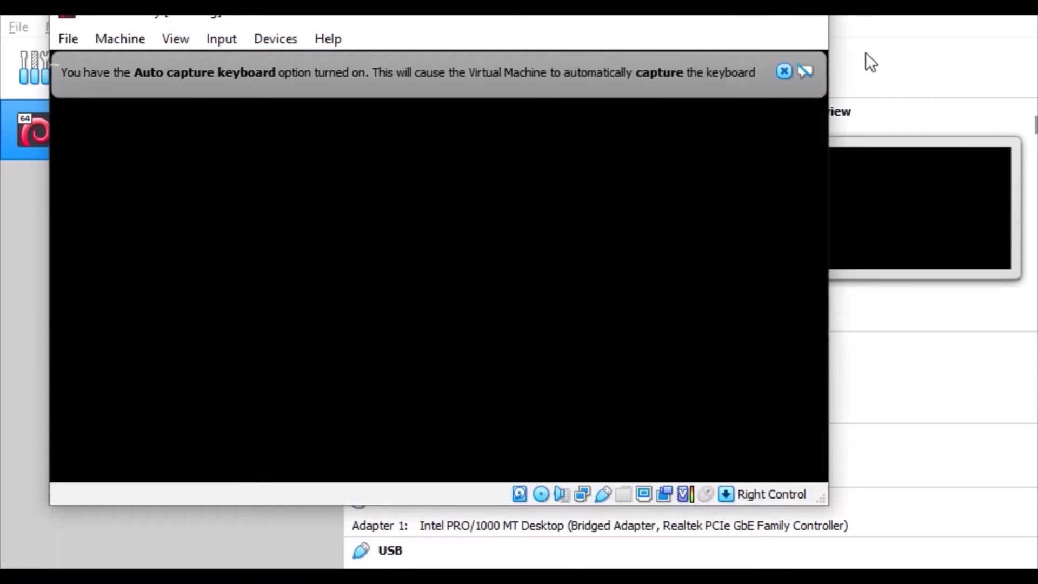
left_click(784, 70)
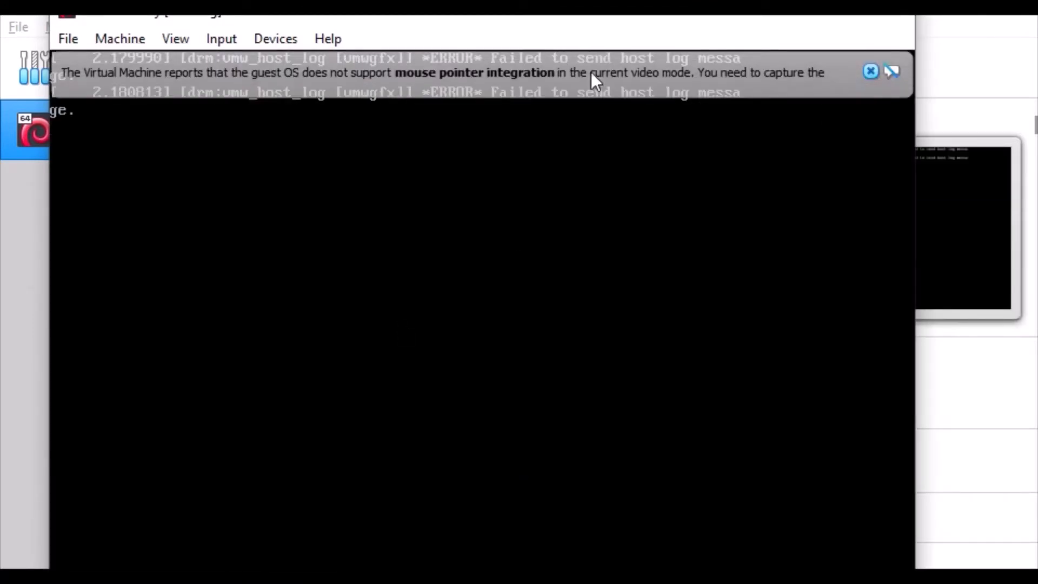
left_click(872, 71)
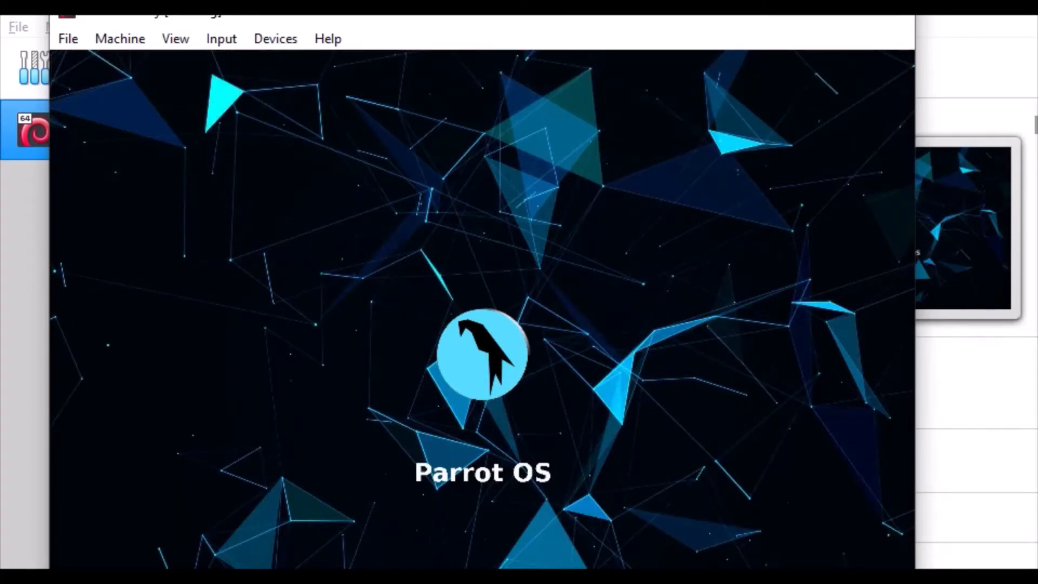
Step: Switch the virtual machine to full-screen mode and launch the Install Parrot installer from the live desktop
key("ctrl+f")
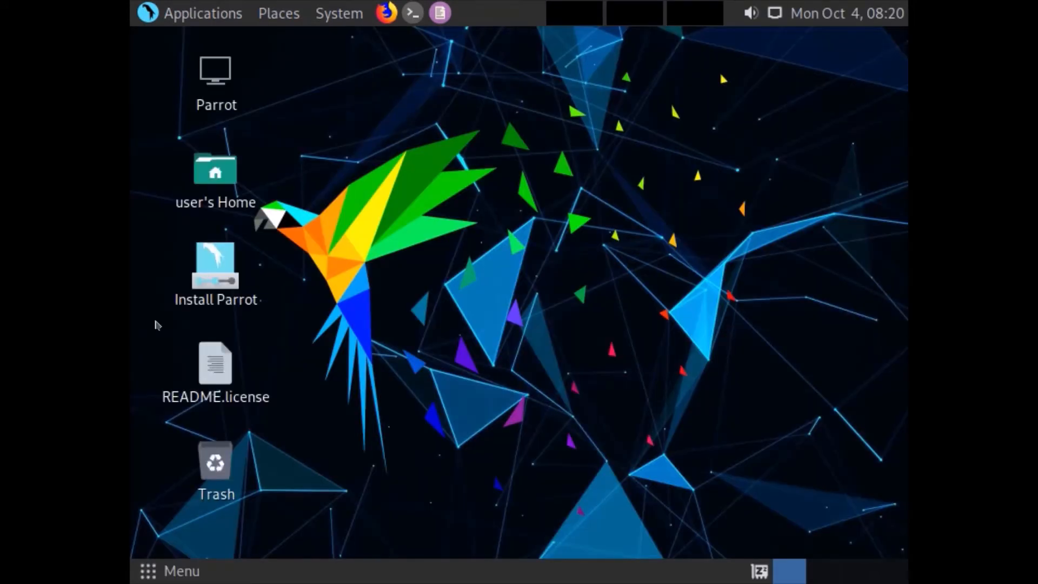
left_click(215, 268)
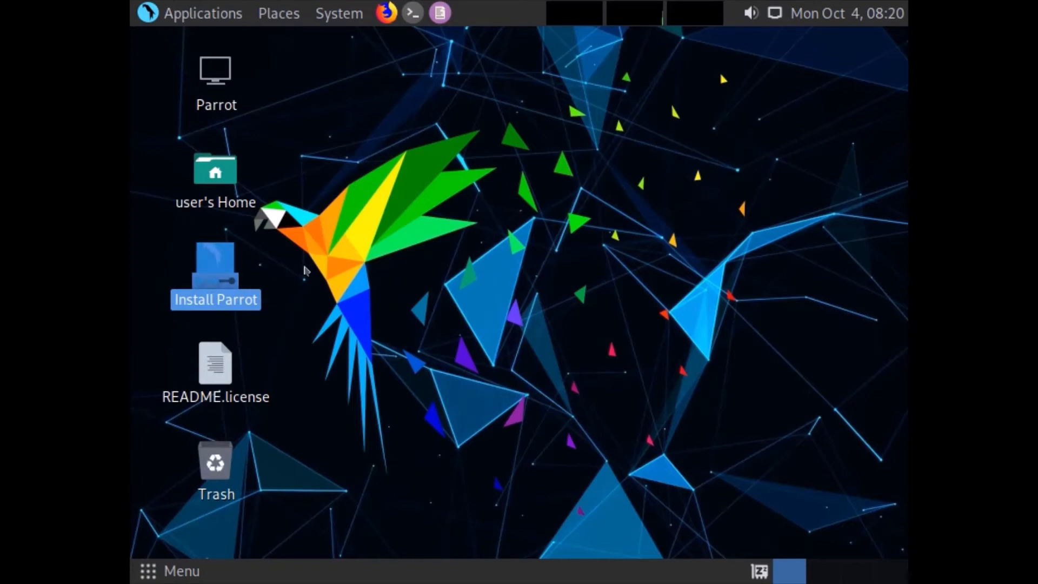
double_click(225, 261)
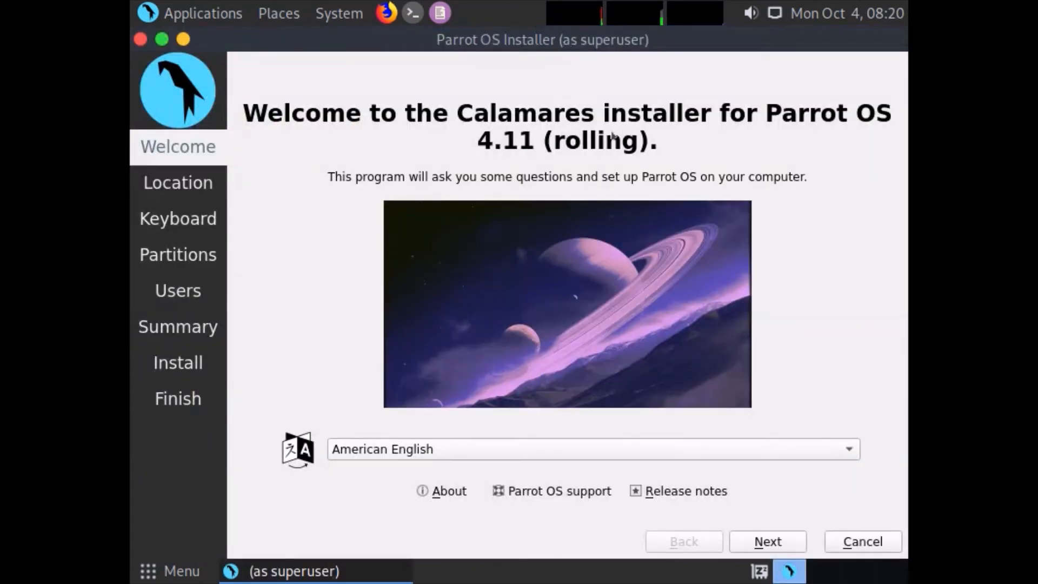
Step: Choose American English as the installer language and accept the America / New York location
left_click(725, 449)
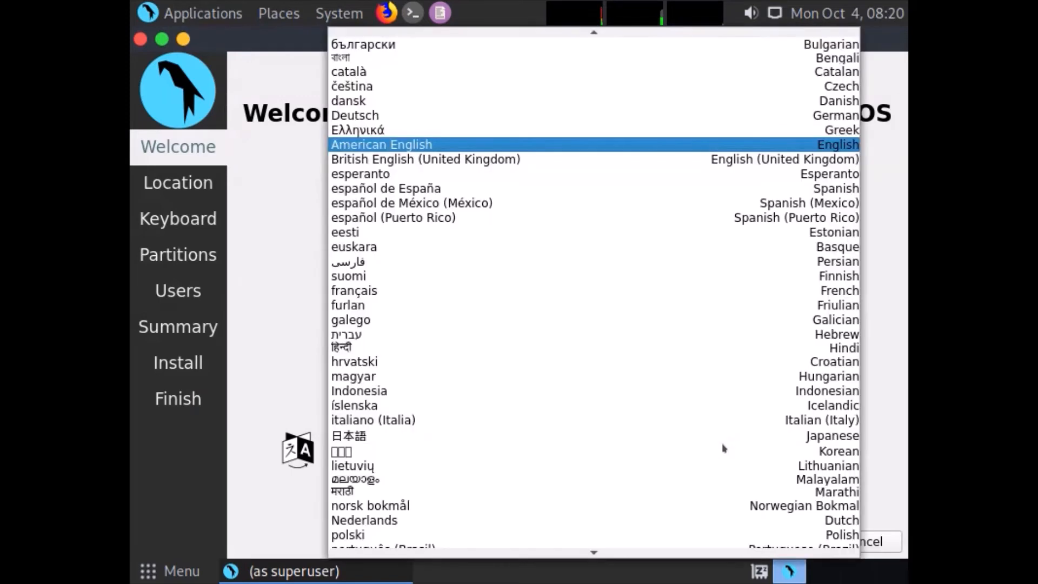
left_click(508, 143)
left_click(774, 541)
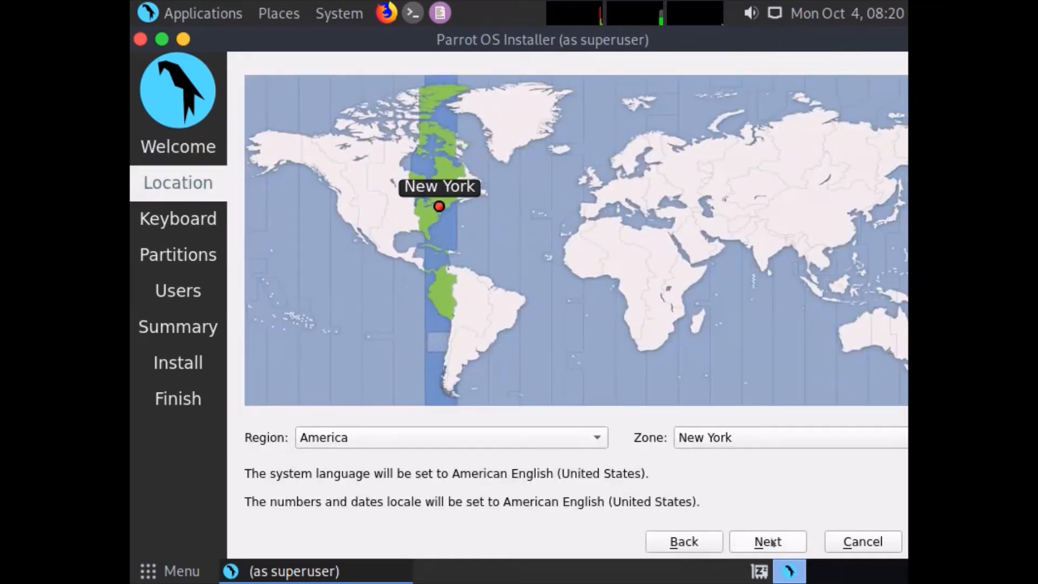
left_click(774, 542)
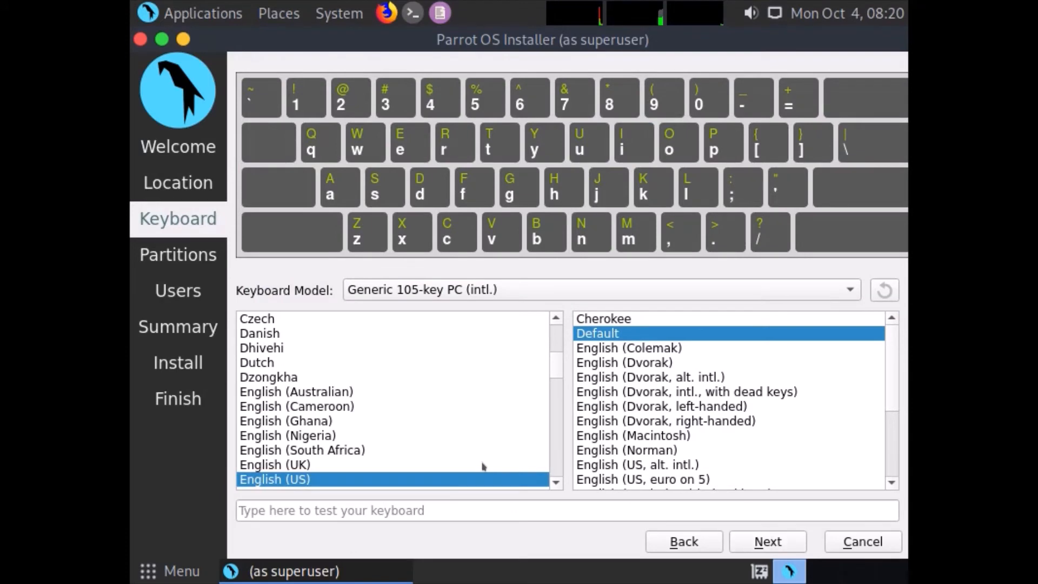
Step: Accept the default English (US) keyboard layout and choose to erase the 25.0 GiB VBOX HARDDISK with No Swap
left_click(787, 543)
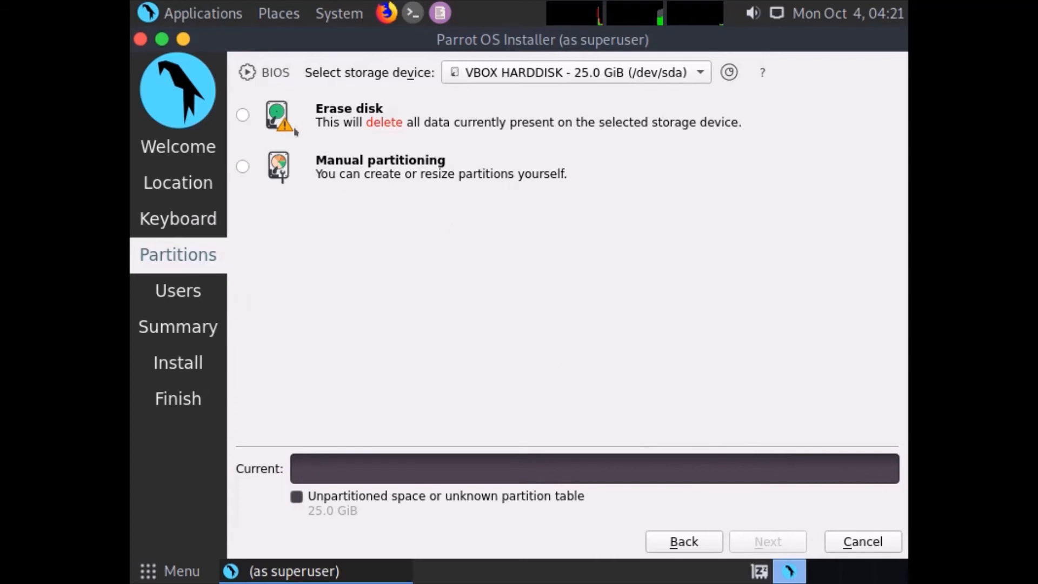
left_click(243, 115)
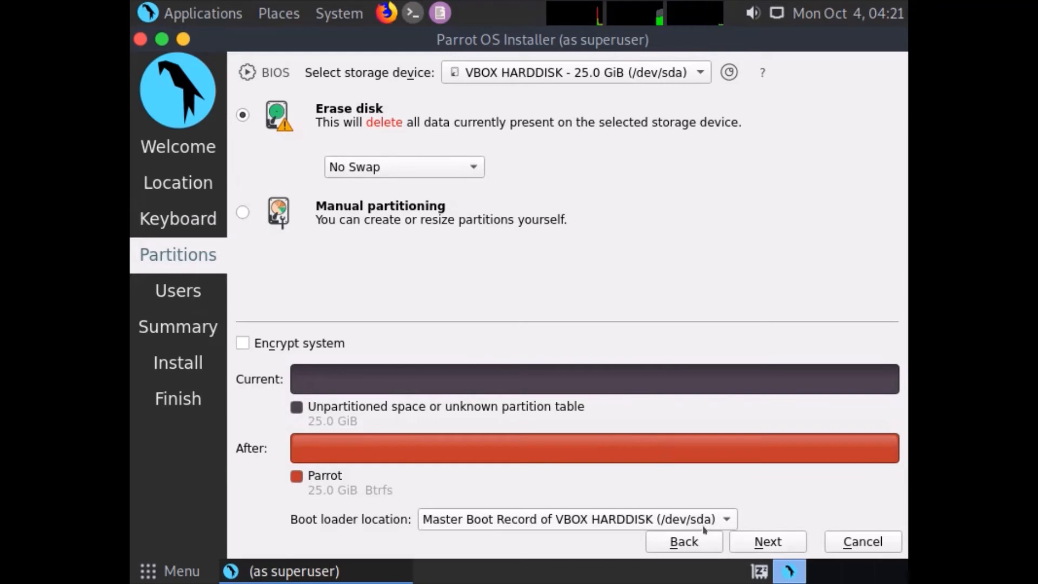
left_click(777, 542)
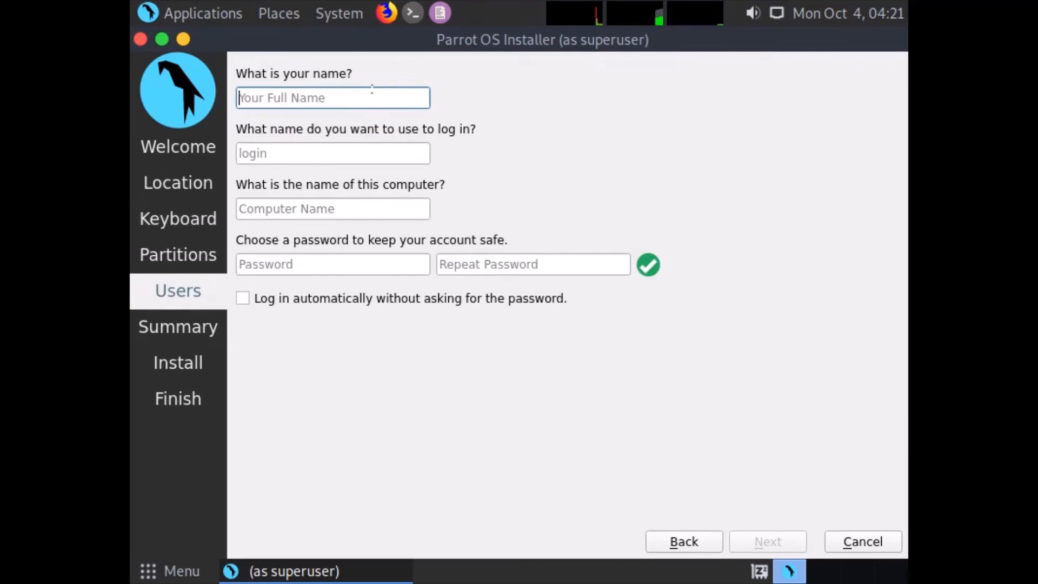
Step: Set the user's name to parrot, keep the suggested login and computer name, and proceed to the installation summary
type("parrot")
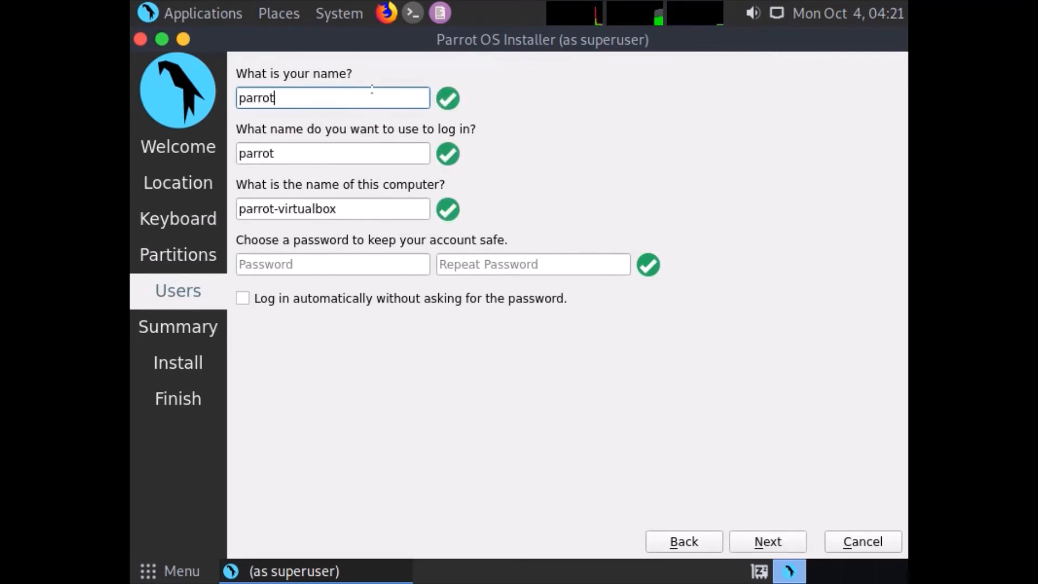
key("Tab")
key("Tab")
key("Tab")
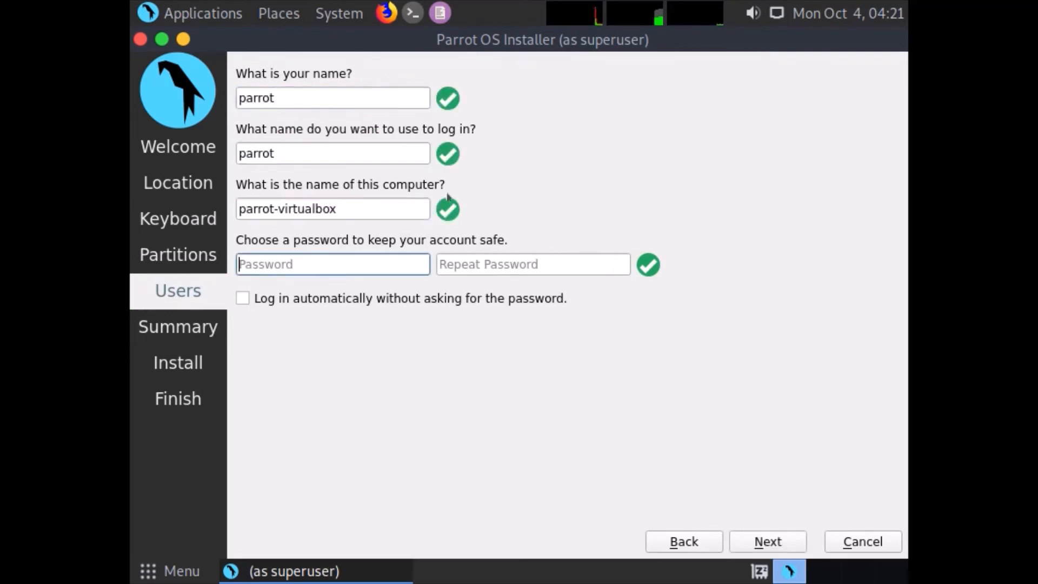
left_click(734, 536)
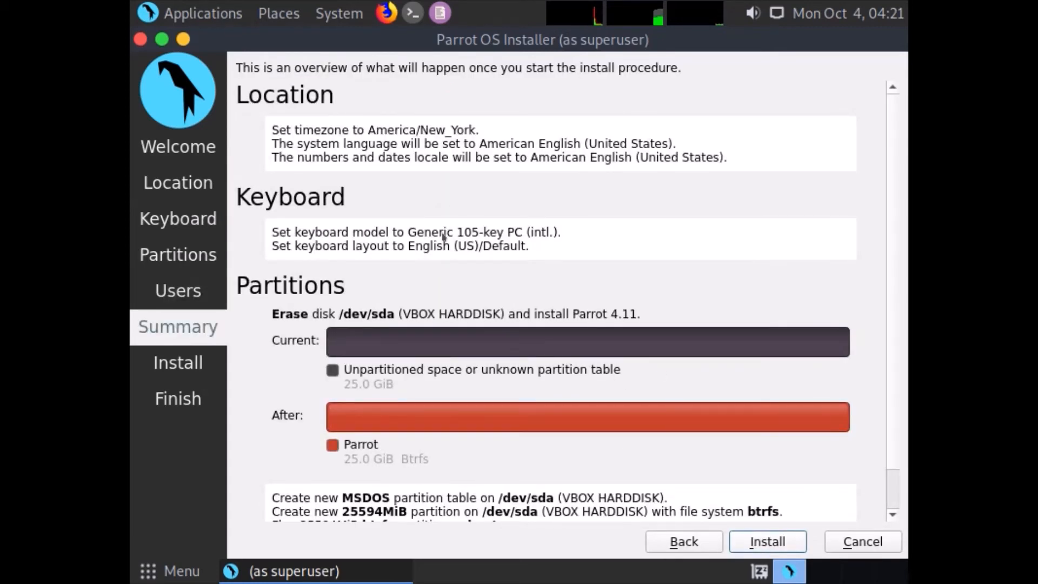
Step: Review the installation summary and start installing Parrot 4.11, confirming the irreversible disk changes
scroll(688, 466, "down", 2)
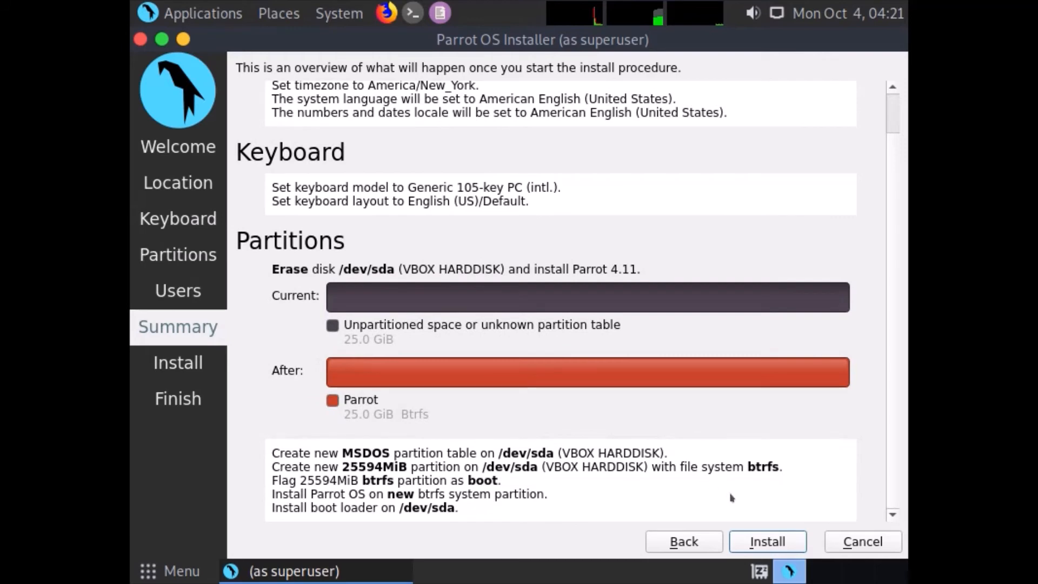
left_click(752, 542)
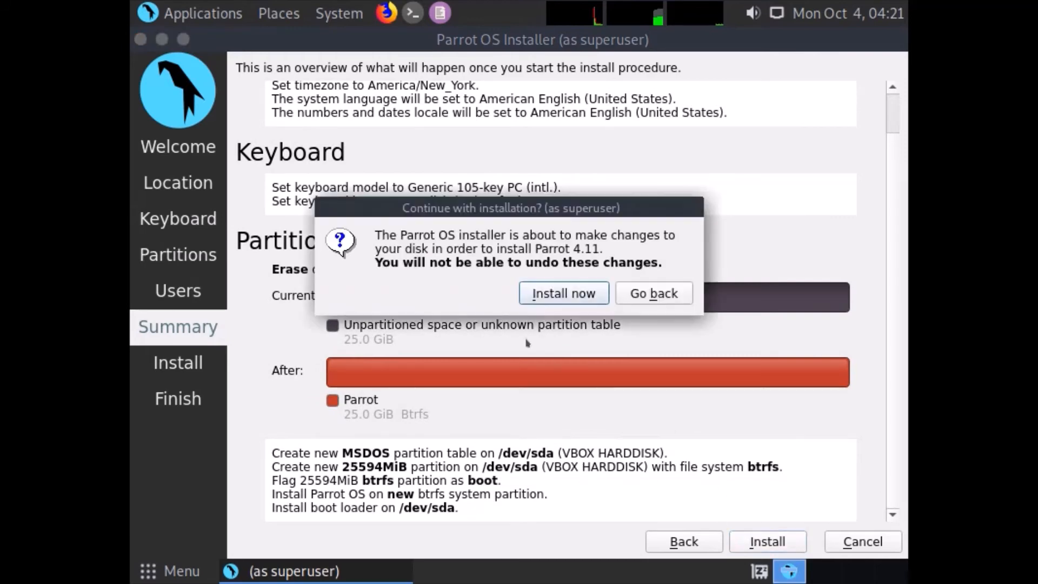
left_click(563, 293)
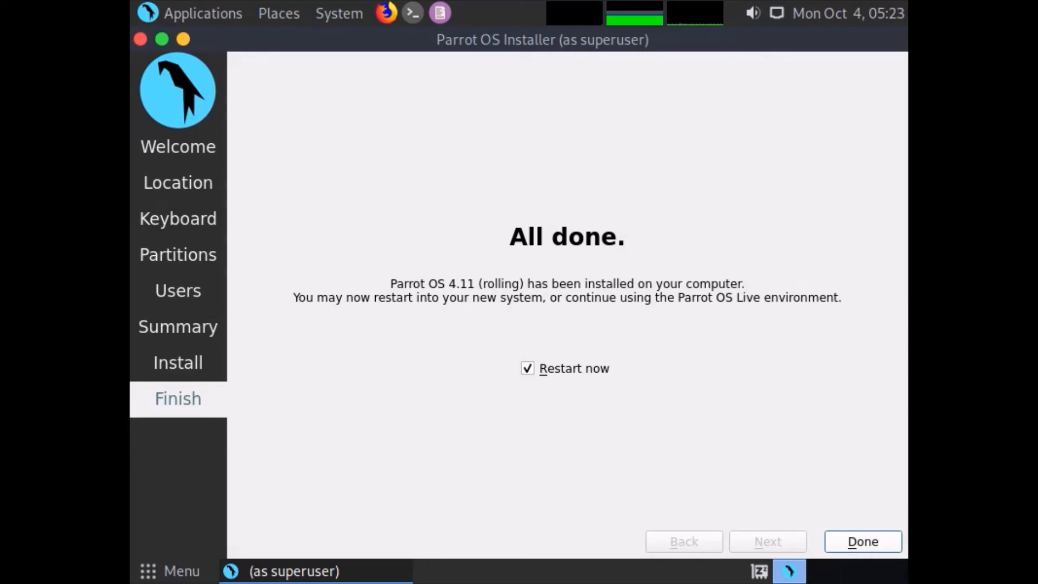
Step: Finish the installer with Restart now enabled and continue past the live-medium removal prompt to reboot the machine
left_click(863, 541)
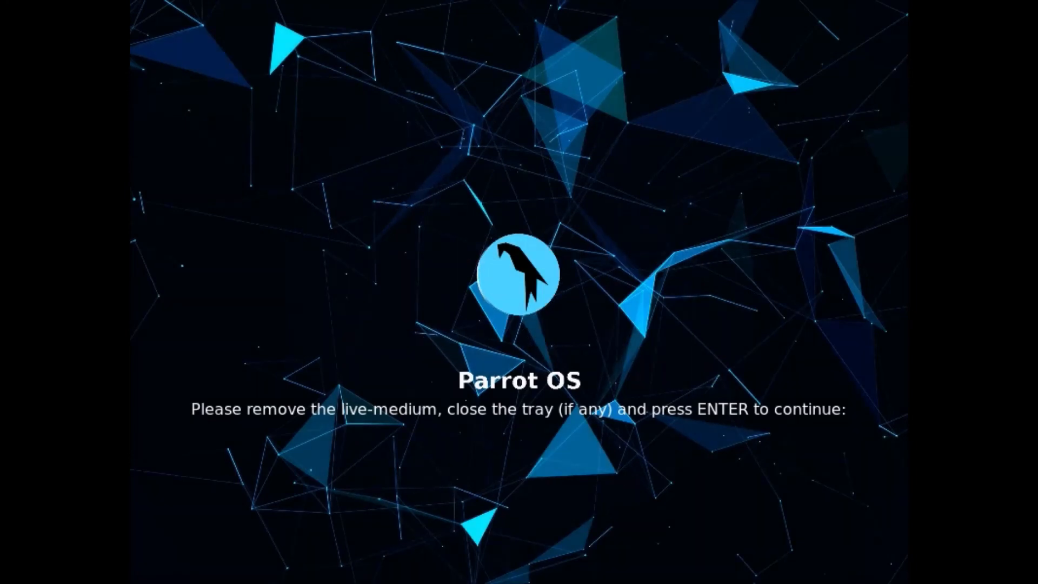
key("Return")
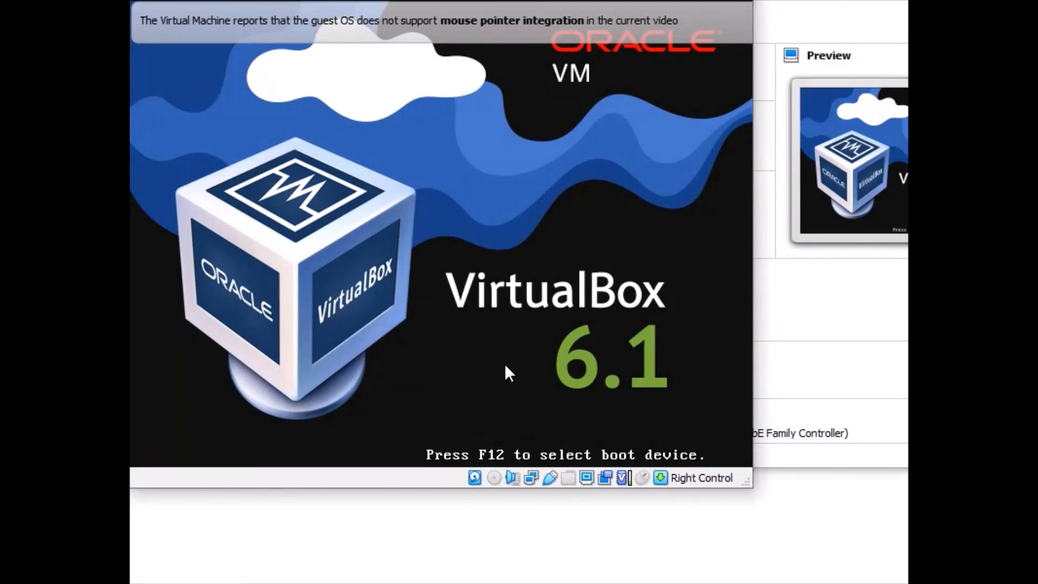